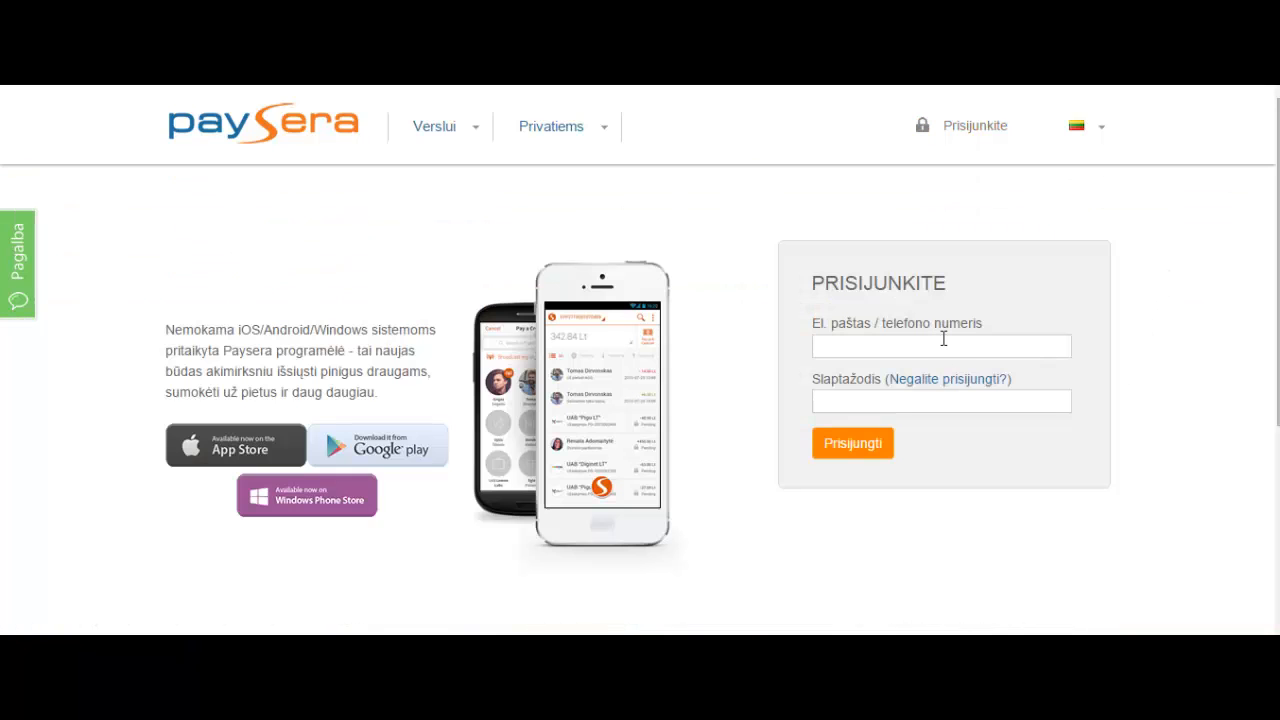
Log in to Paysera with the account's phone number and password via Prisijungti
click(943, 342)
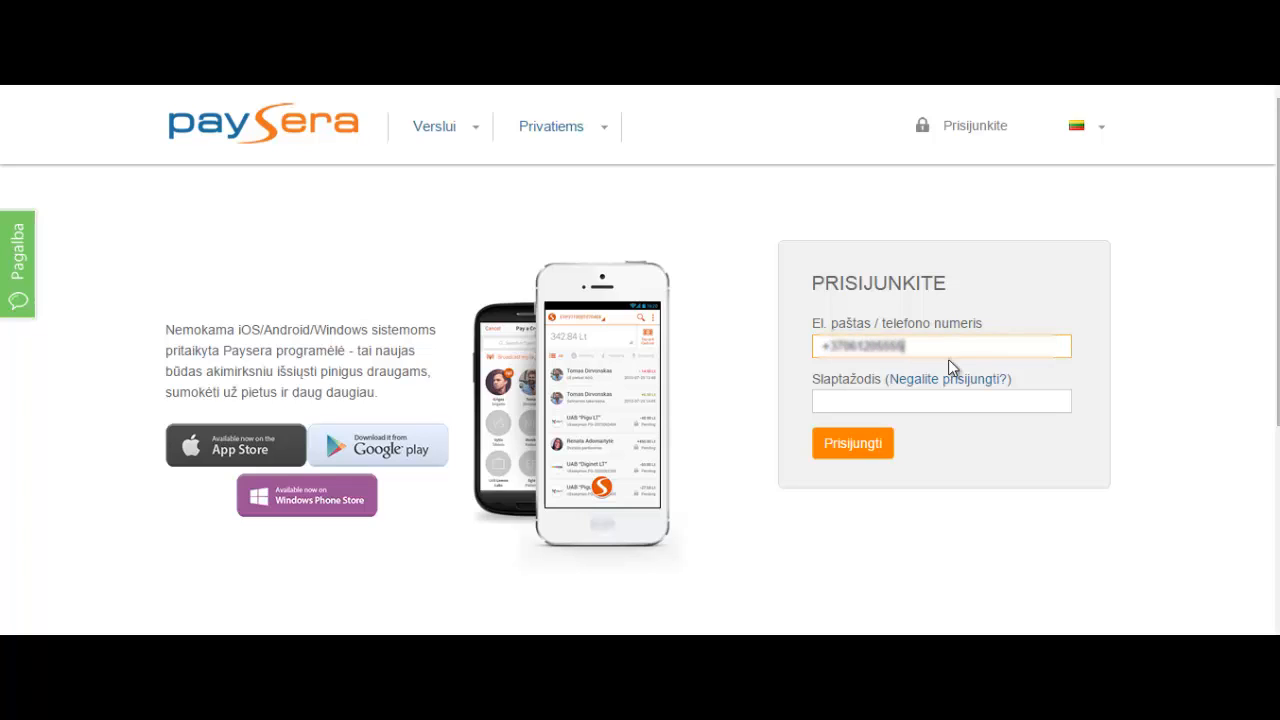
click(900, 400)
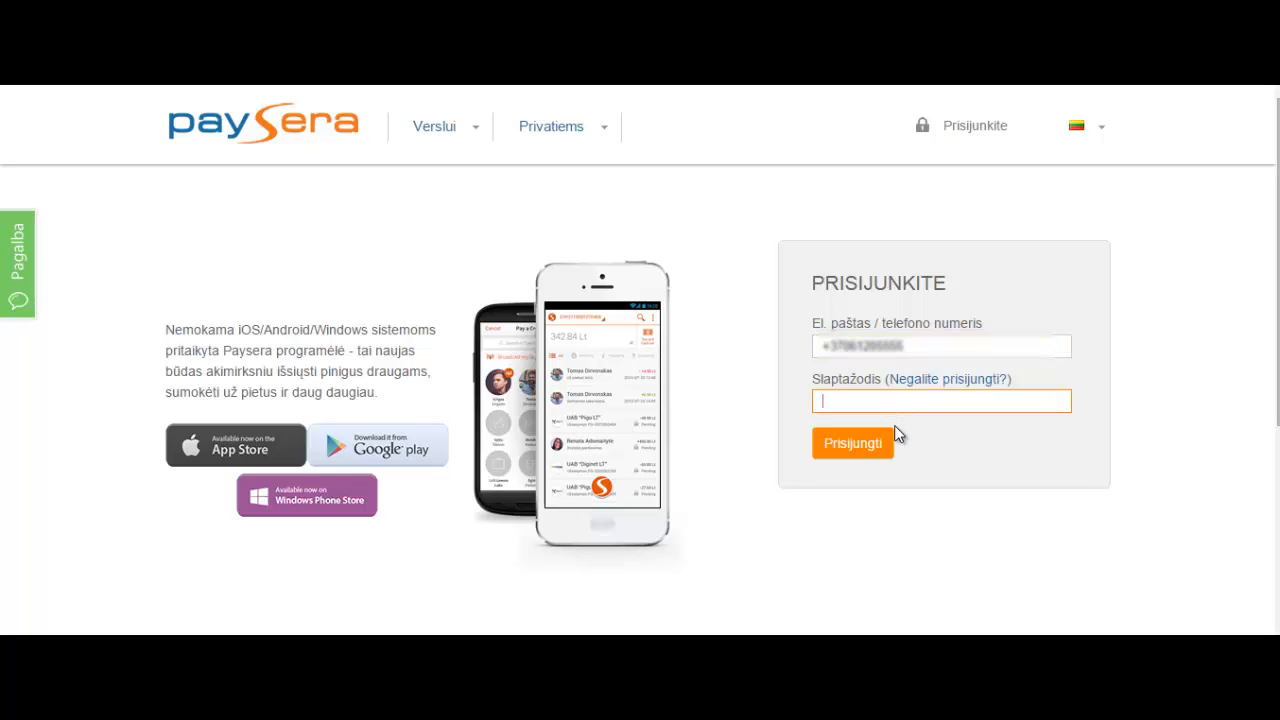
text(****)
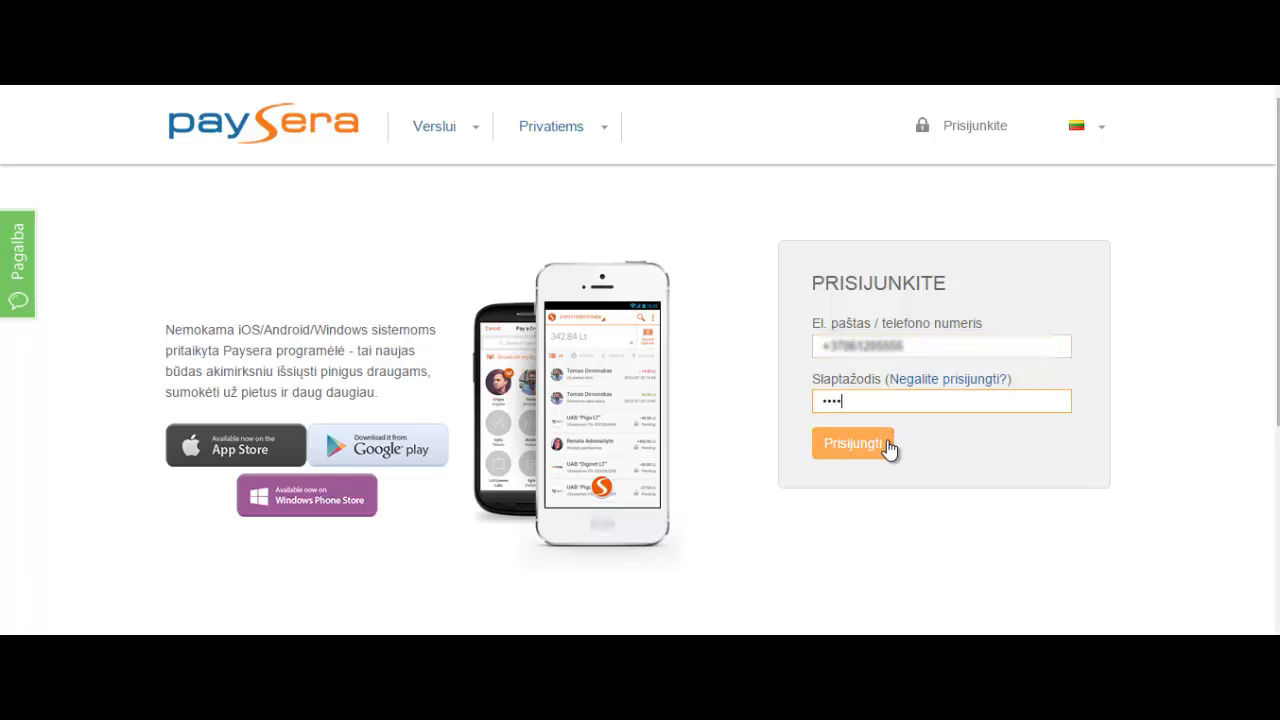
text(*****)
click(830, 450)
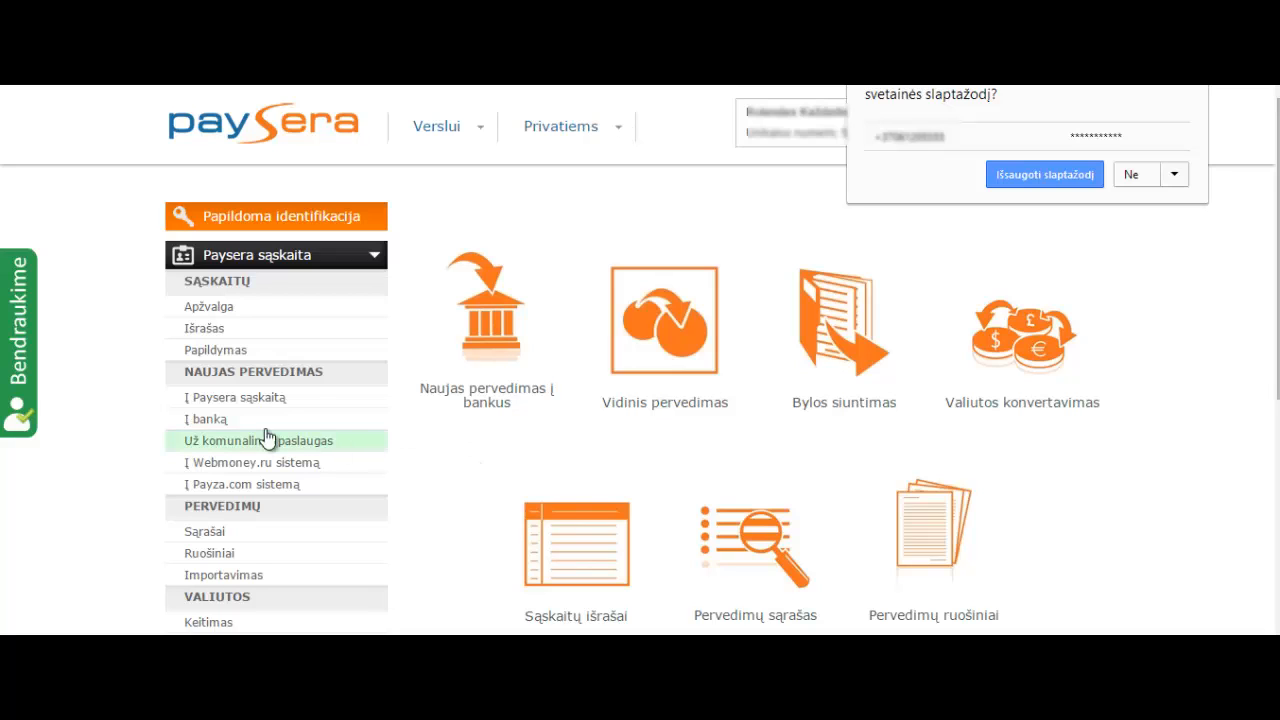
Start a new transfer with Į banką under Naujas pervedimas
click(226, 424)
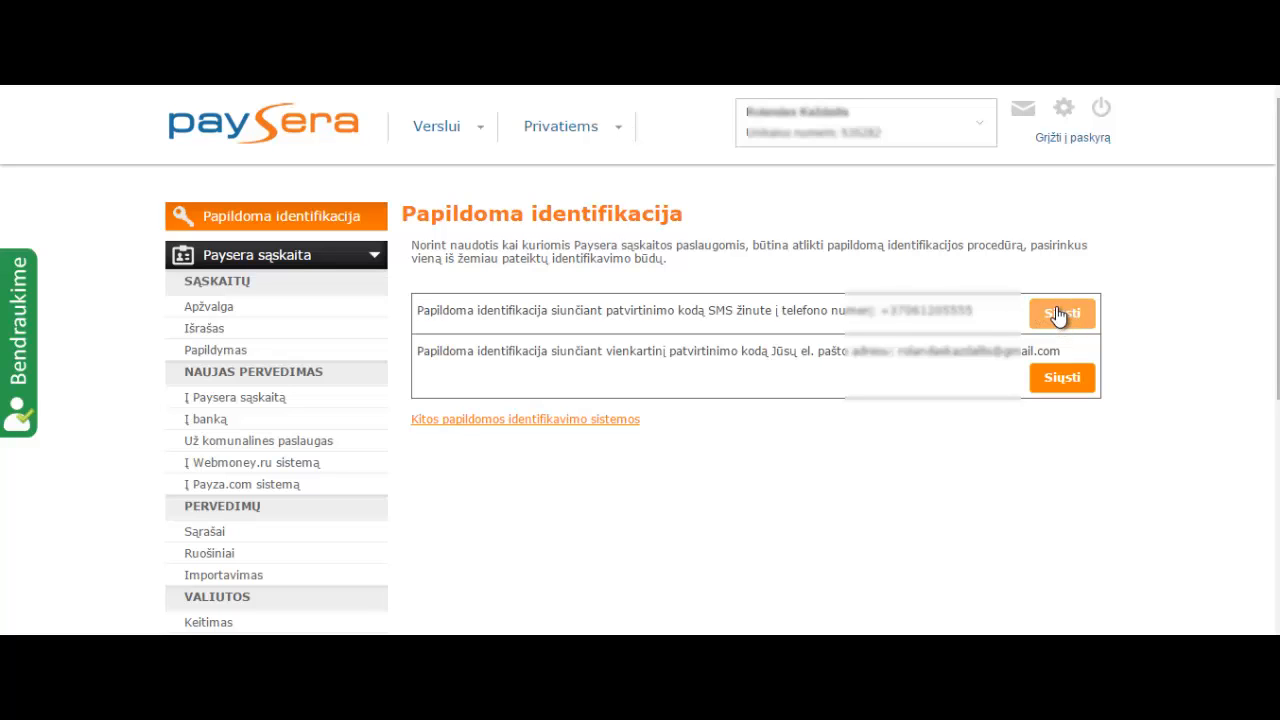
Request the SMS confirmation code, enter the received code in Kodas and verify it
click(1059, 315)
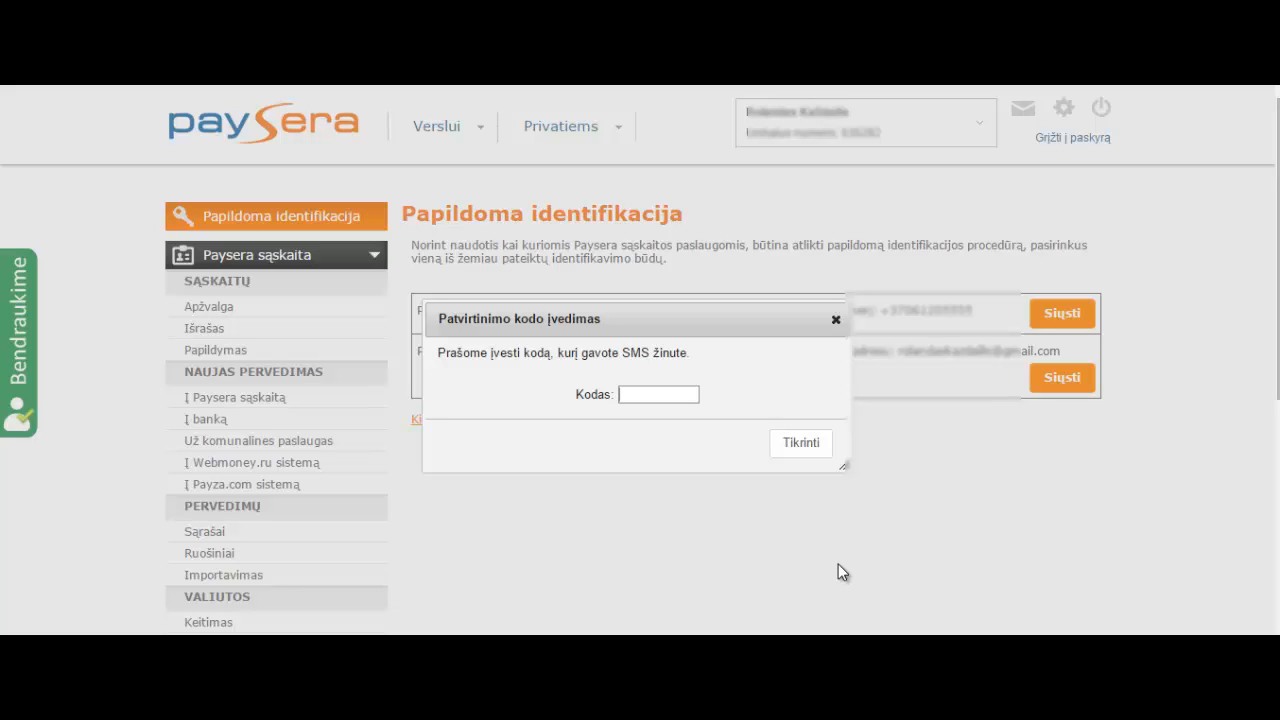
click(796, 447)
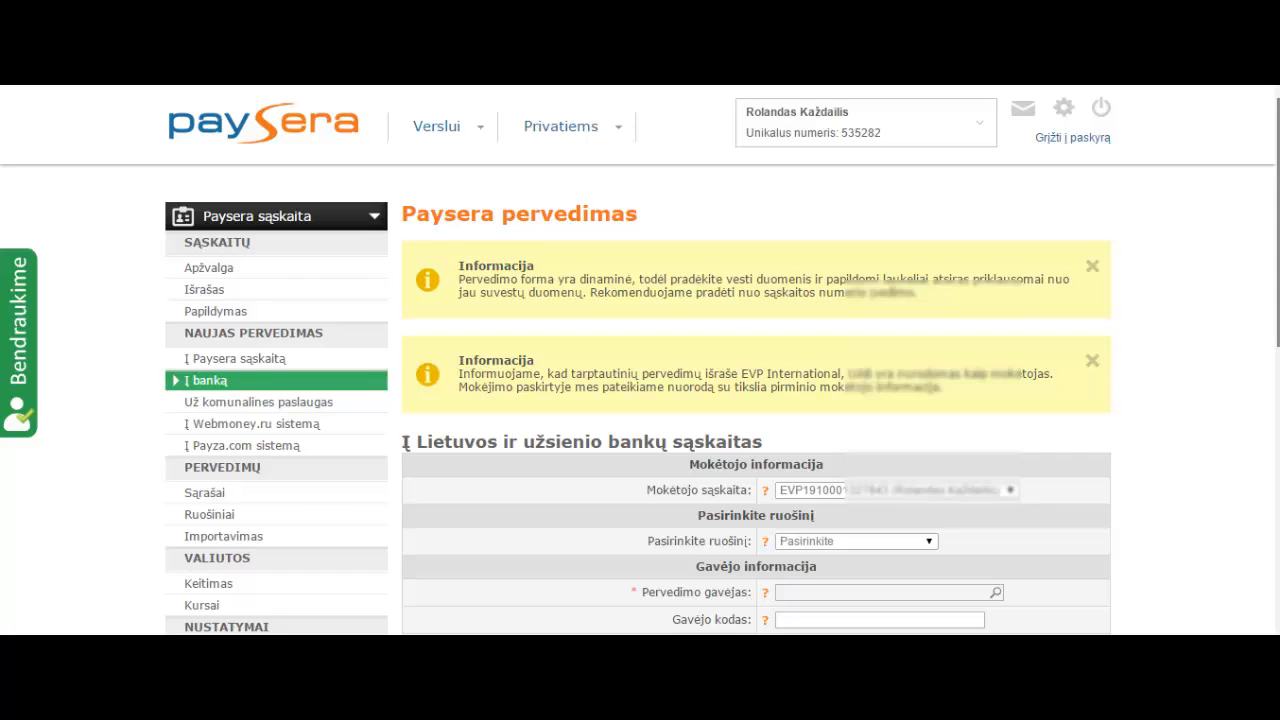
scroll(640, 360, down, 3)
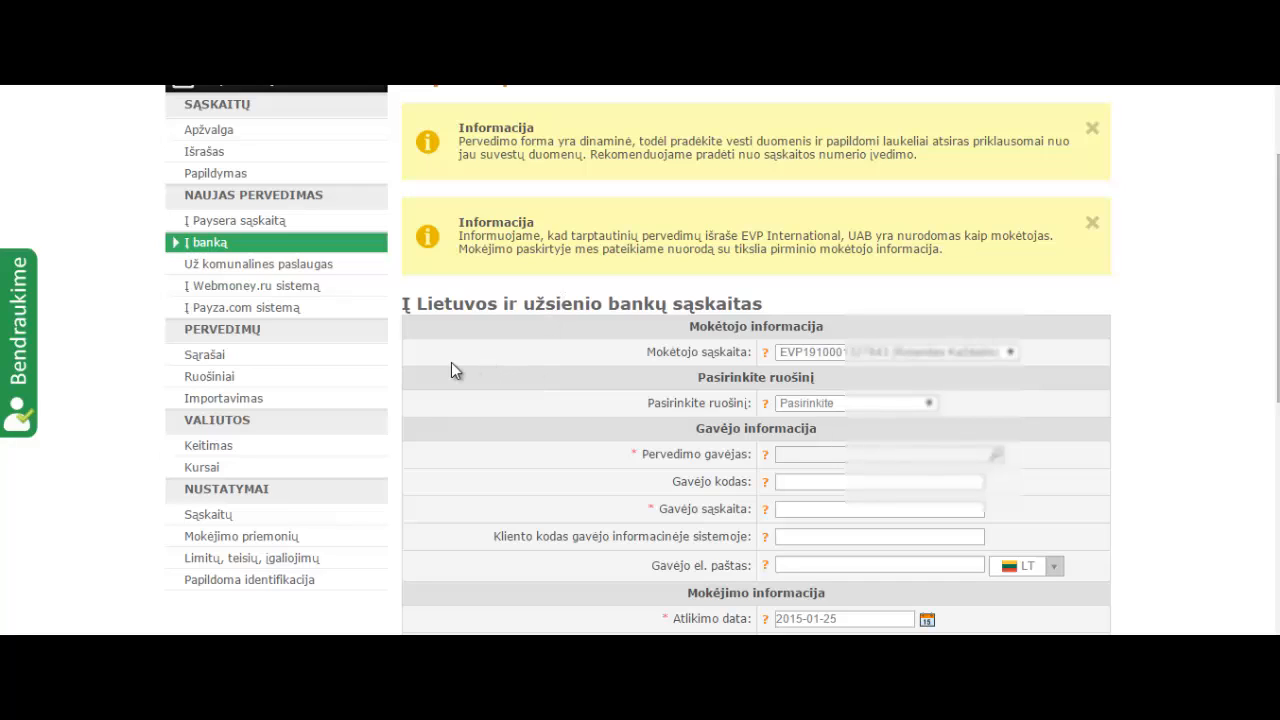
Set up buying 10 USD via Valiutos > Keitimas and continue to its 9,00 EUR confirmation
click(233, 457)
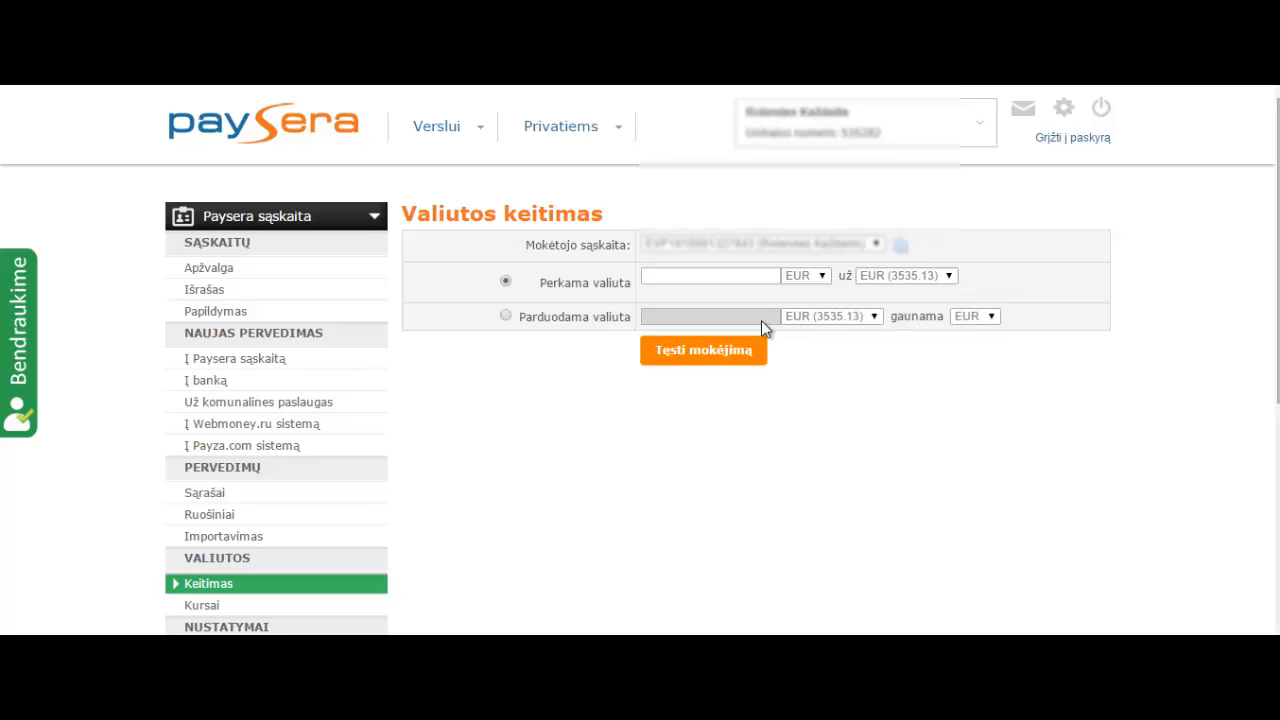
click(816, 277)
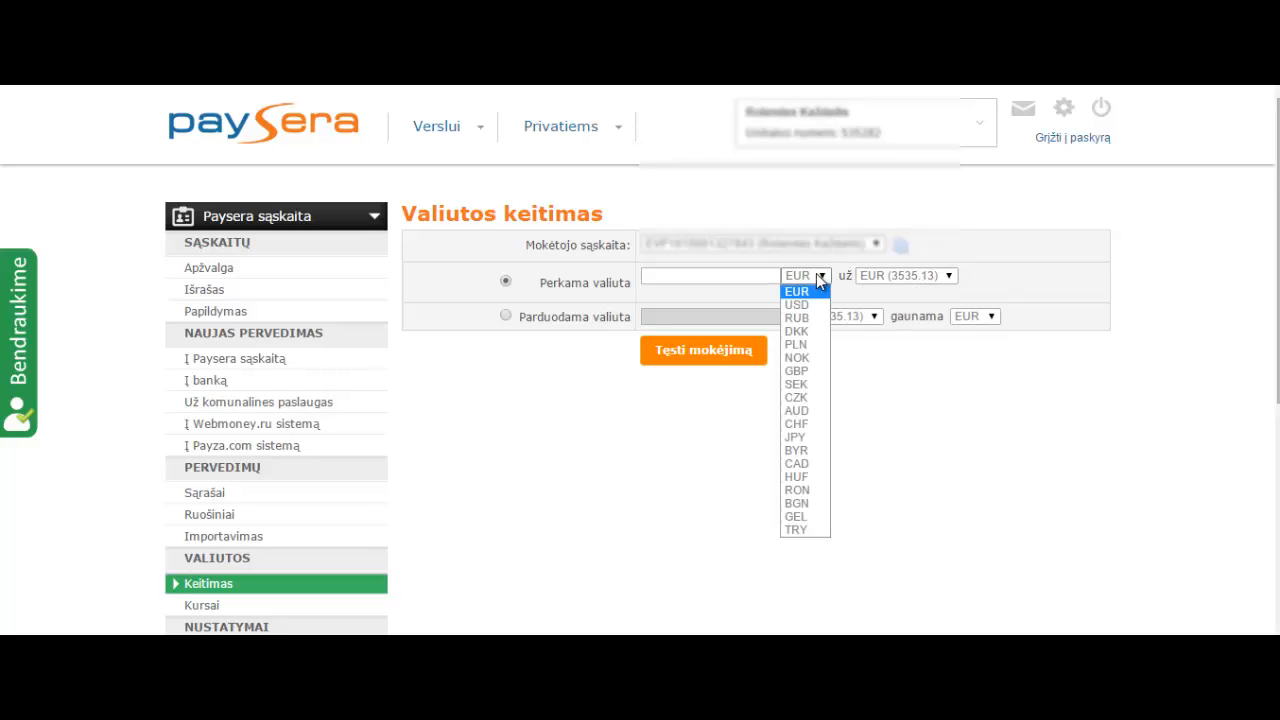
click(797, 305)
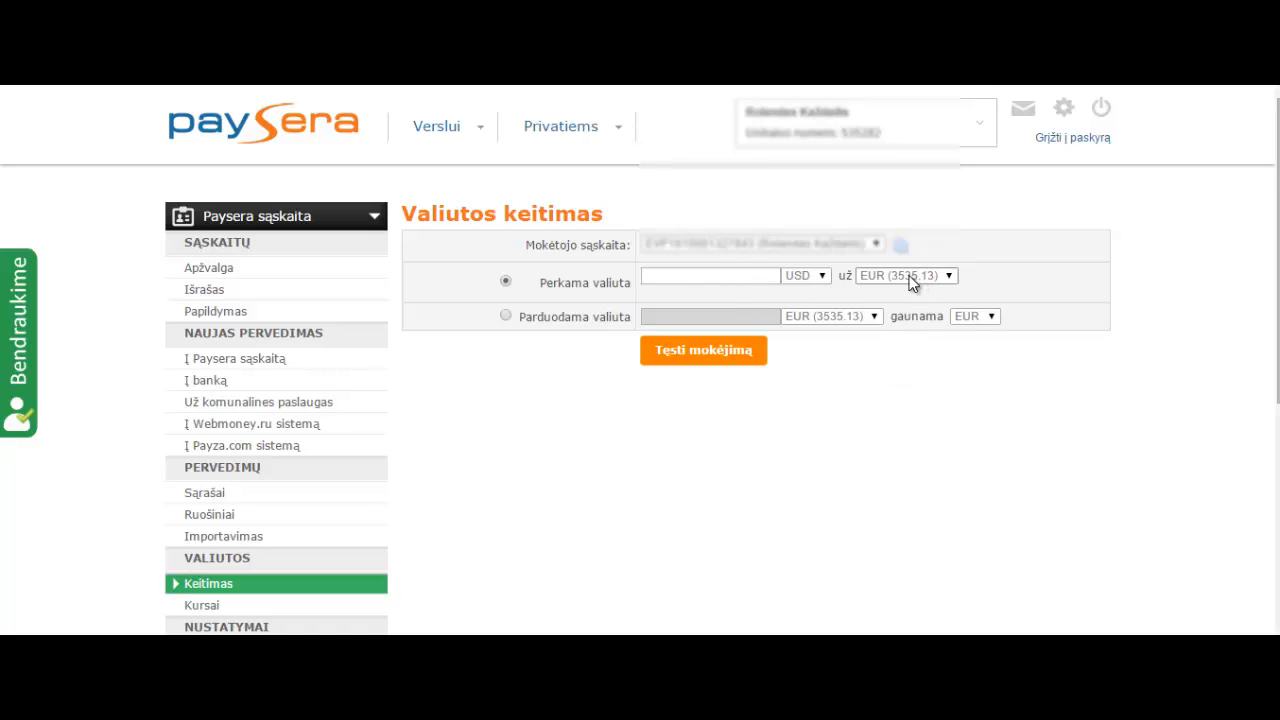
text(10)
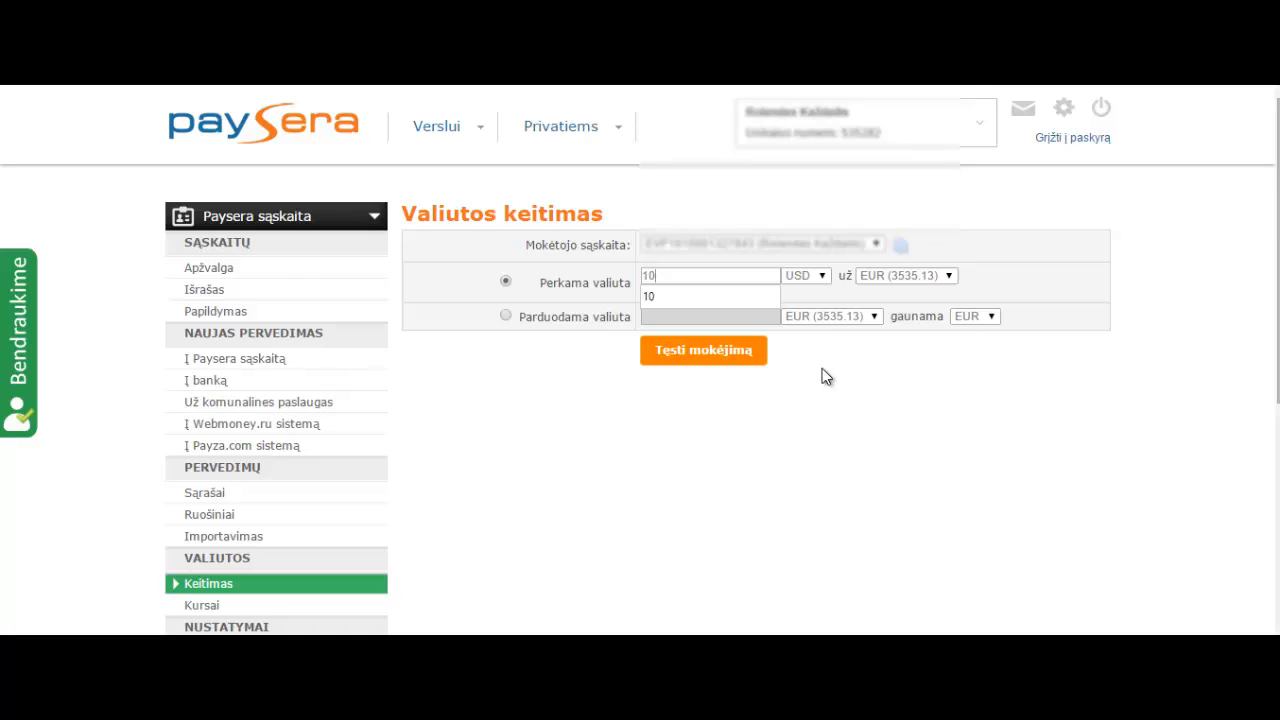
click(692, 358)
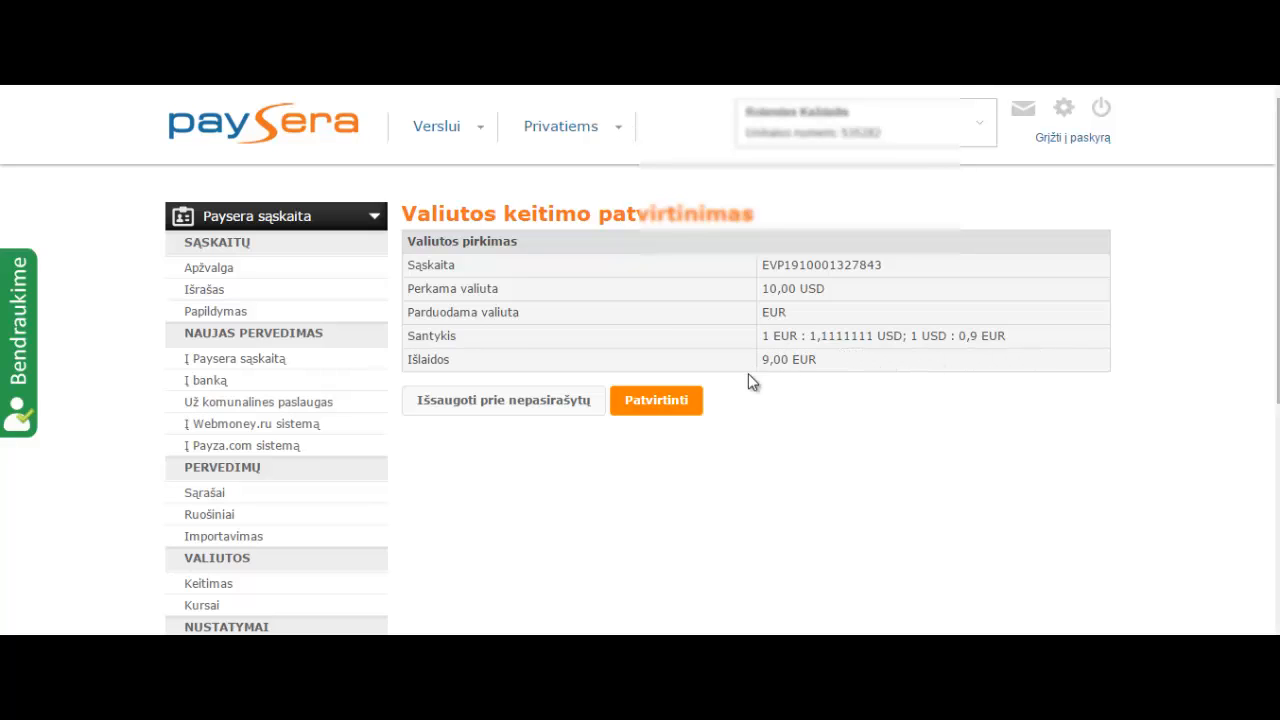
Confirm the 10 USD purchase and start a new transfer to Webmoney.ru
click(668, 414)
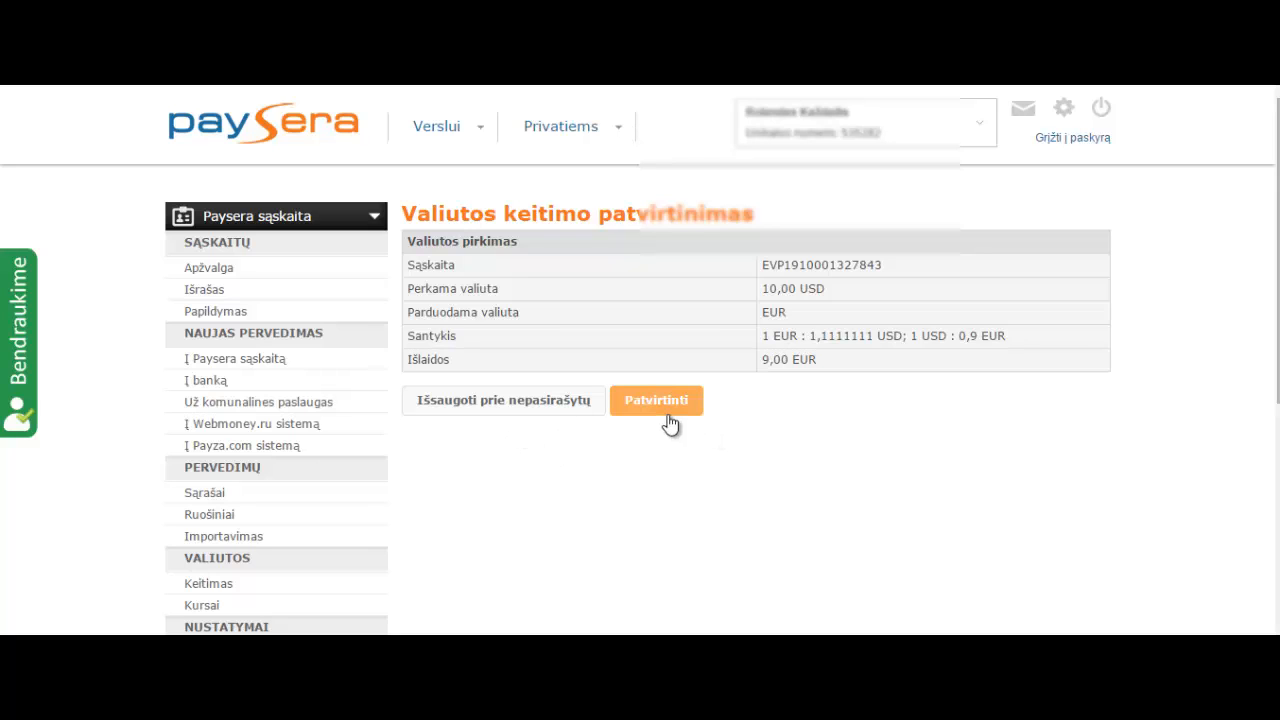
scroll(662, 487, down, 1)
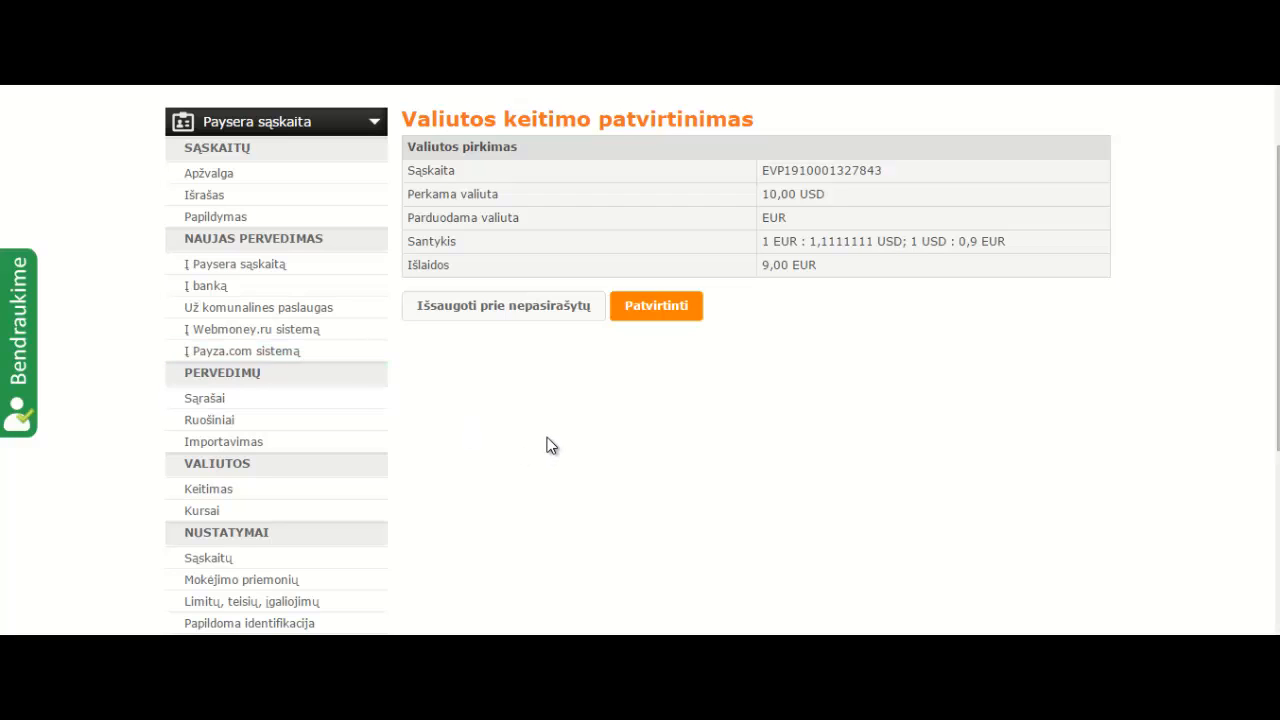
click(206, 330)
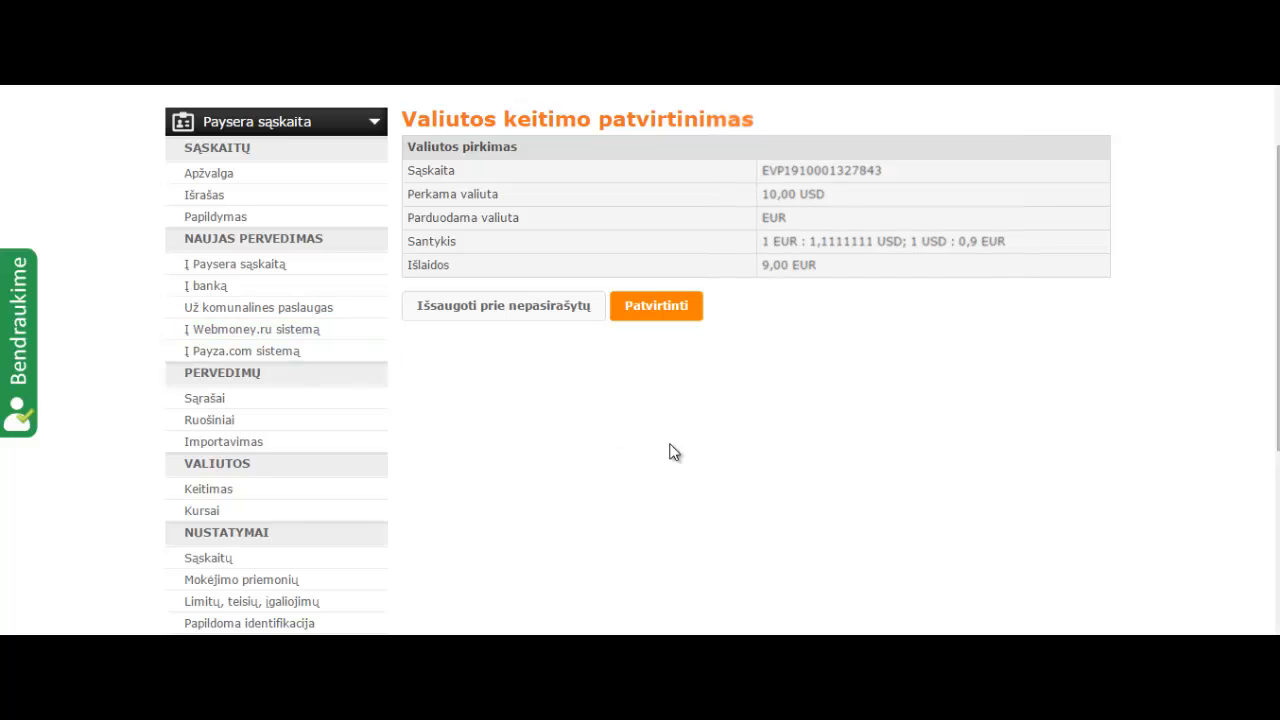
Fill the transfer from the Webmoney template and pick the saved recipient wallet number
scroll(1140, 427, down, 2)
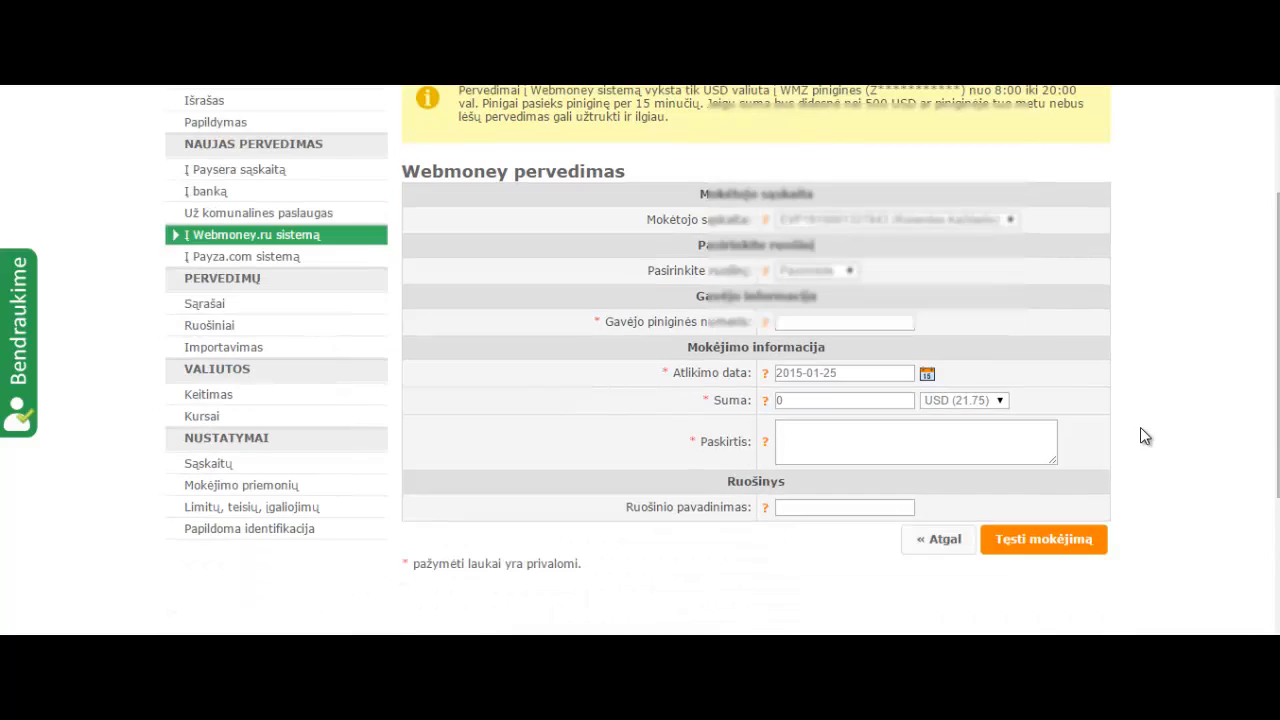
scroll(1158, 425, up, 1)
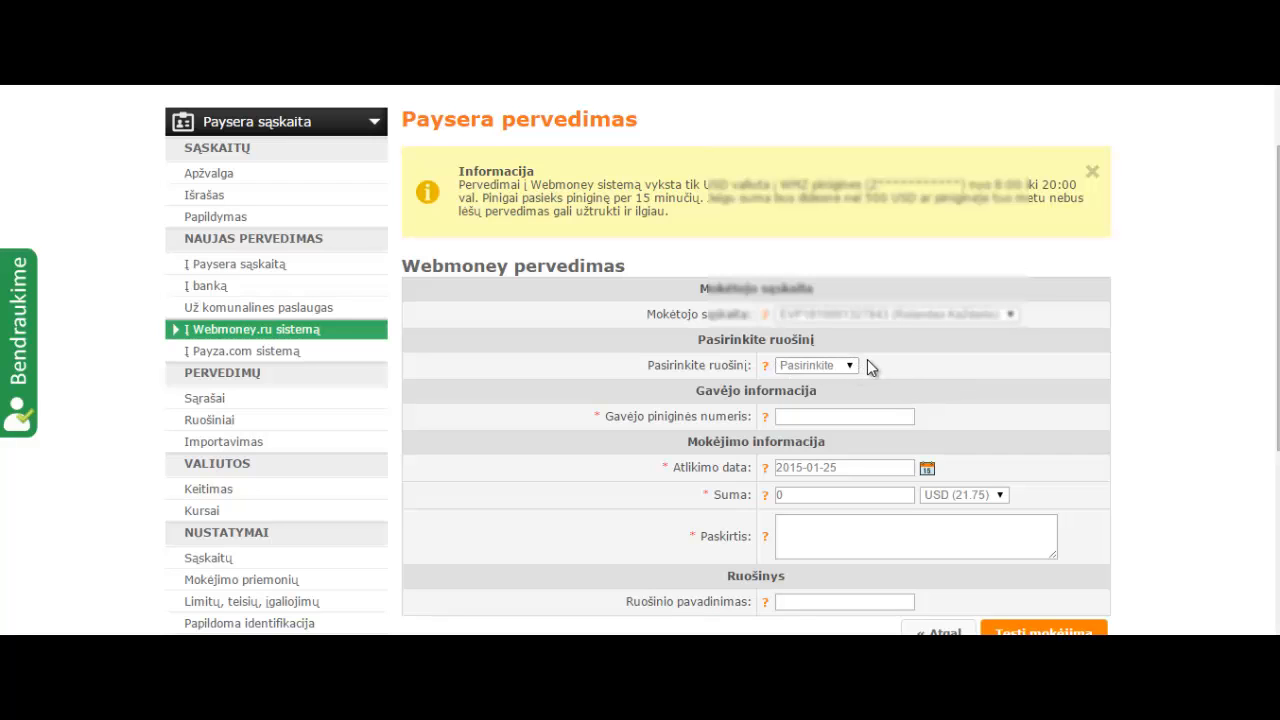
click(847, 365)
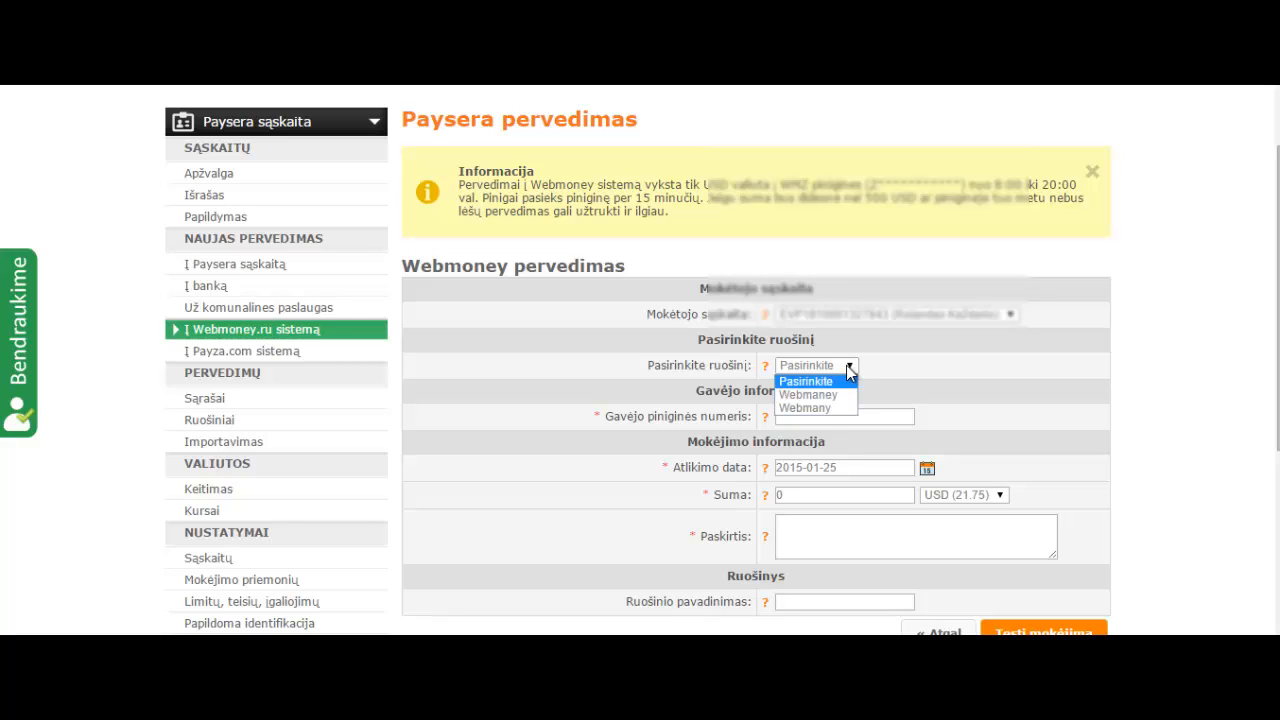
click(829, 397)
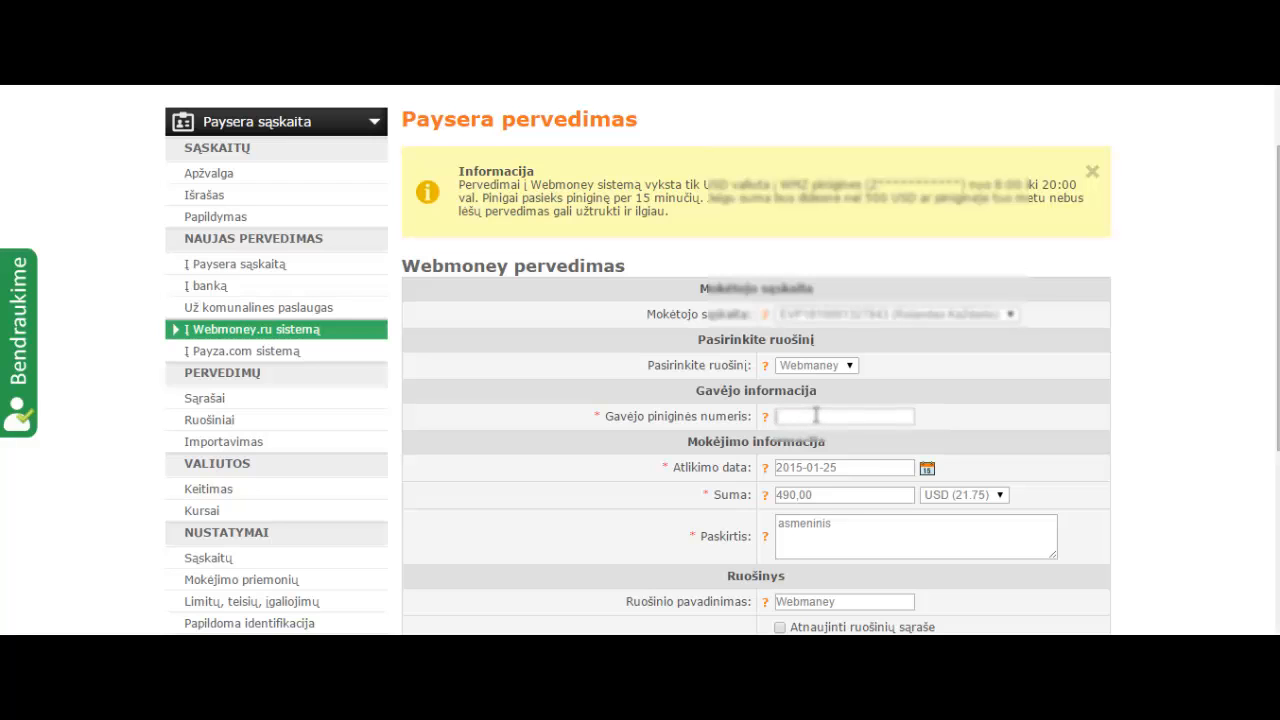
click(816, 414)
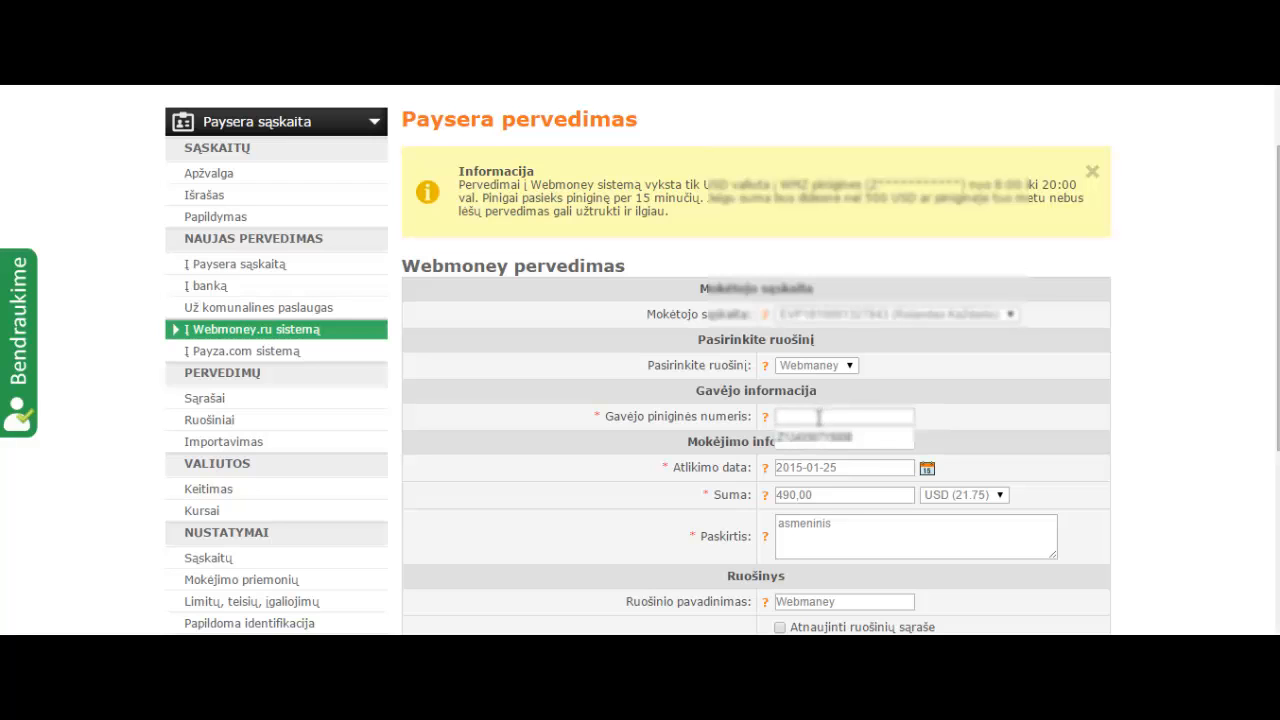
click(830, 443)
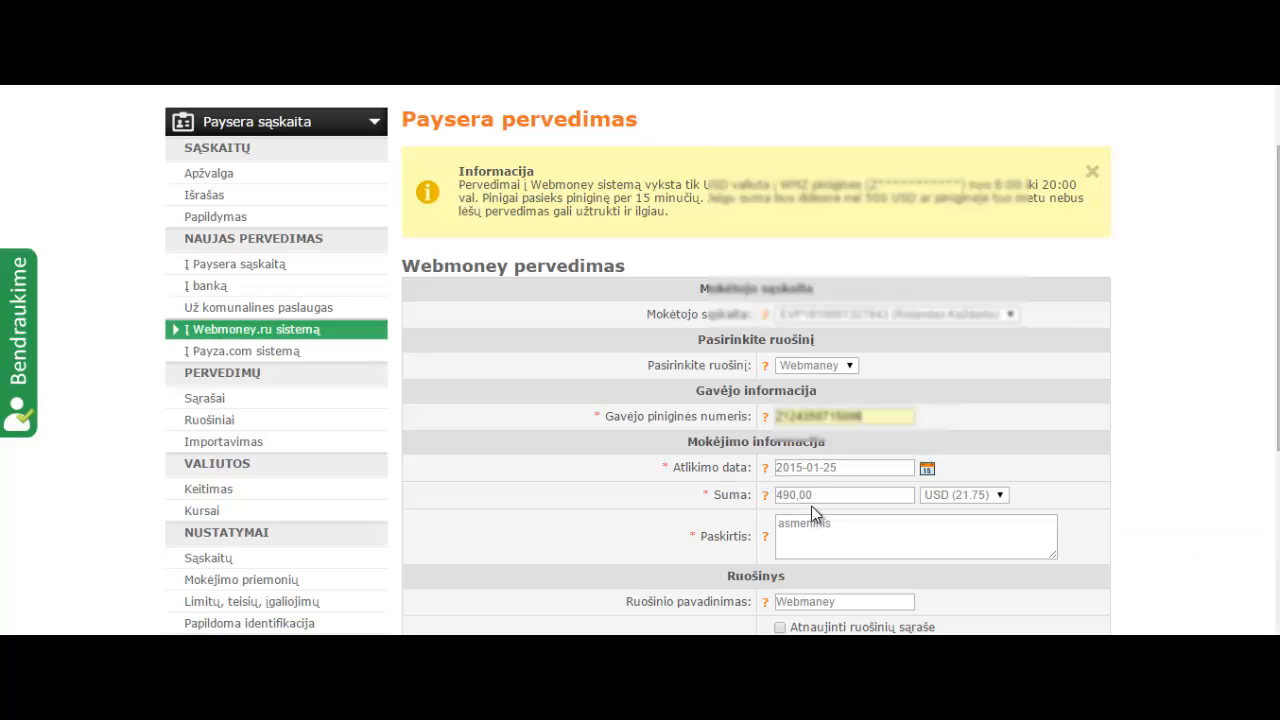
Replace the 490,00 amount with 10 USD
drag(814, 494, 744, 486)
text(10)
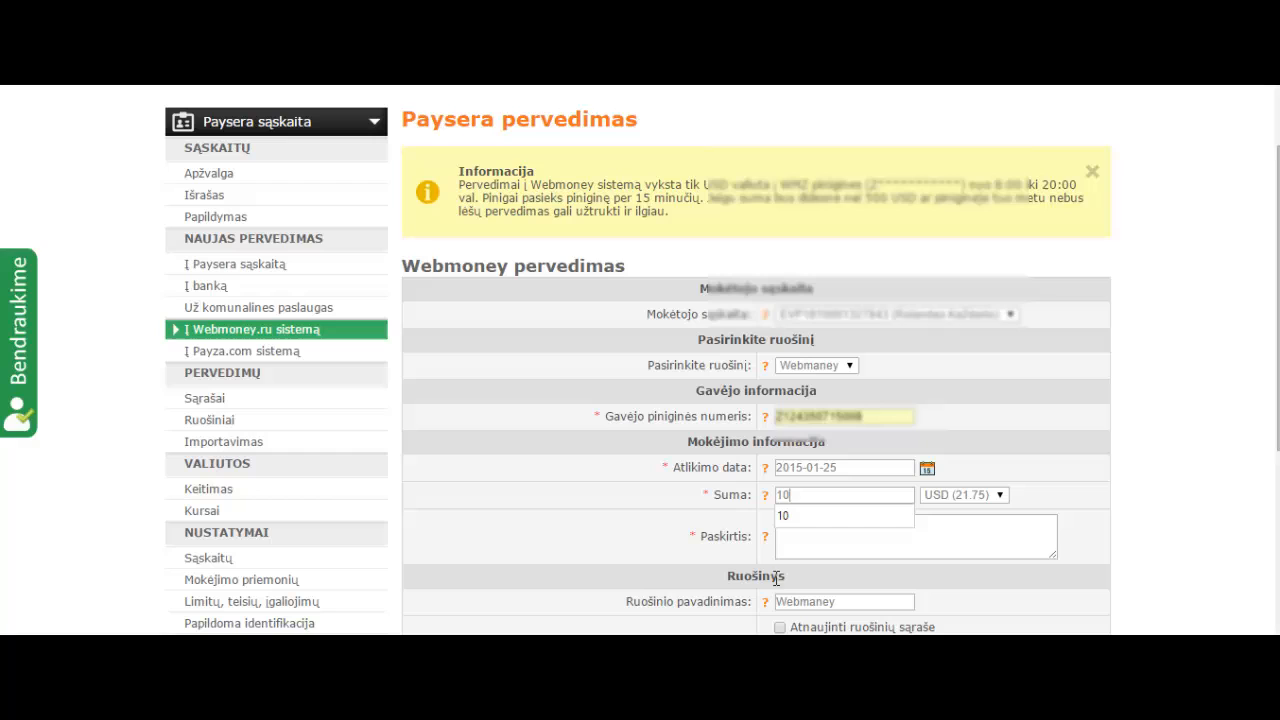
click(674, 537)
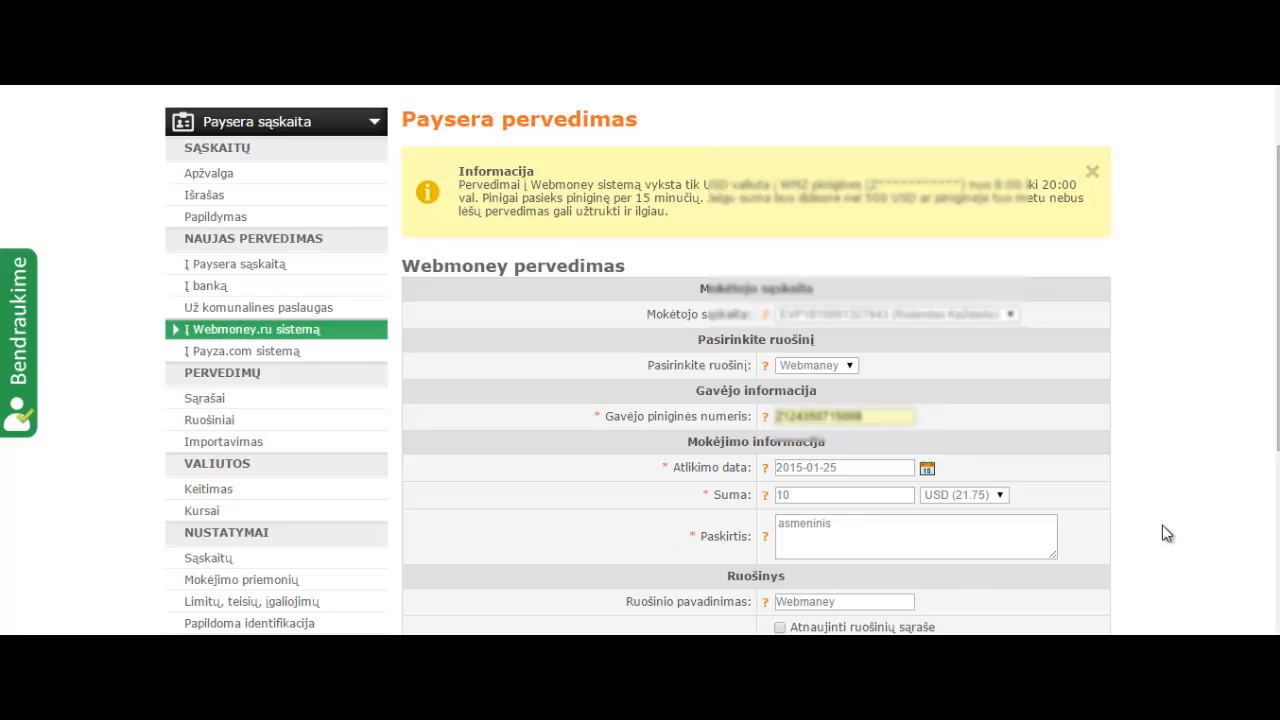
scroll(1170, 530, down, 1)
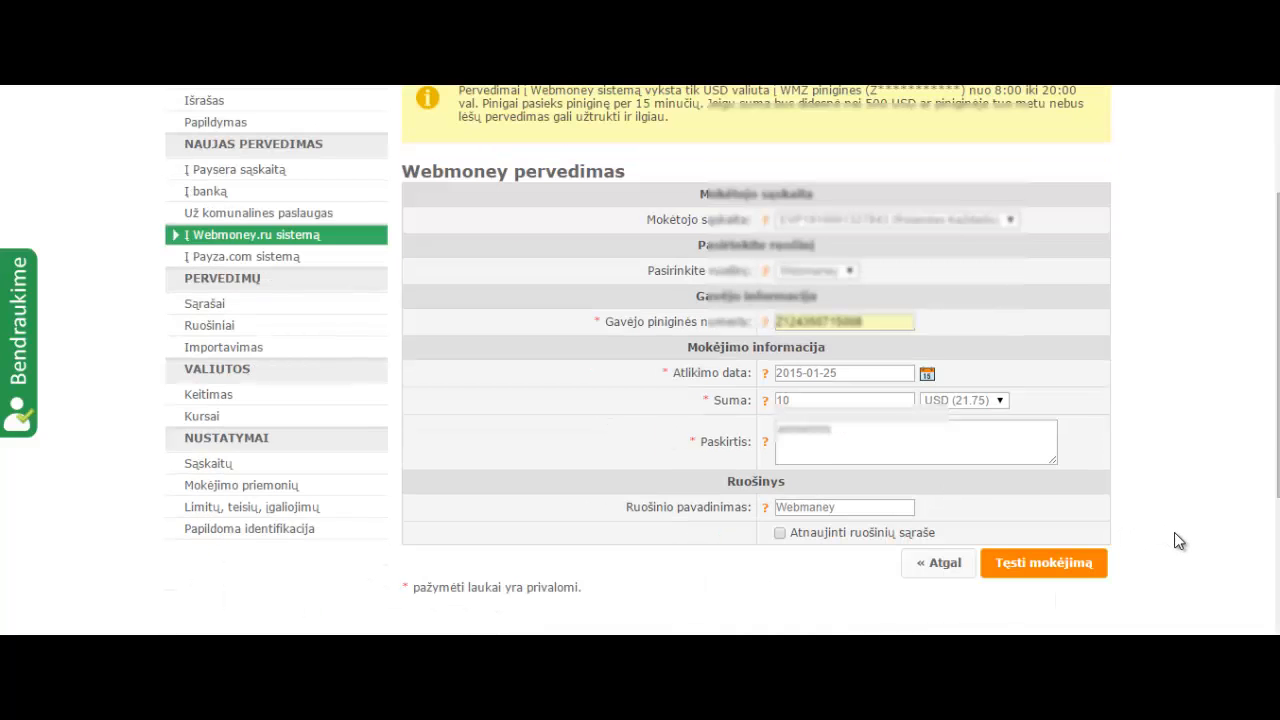
Review the 10 USD Webmoney transfer summary and confirm it with Patvirtinti
click(1030, 578)
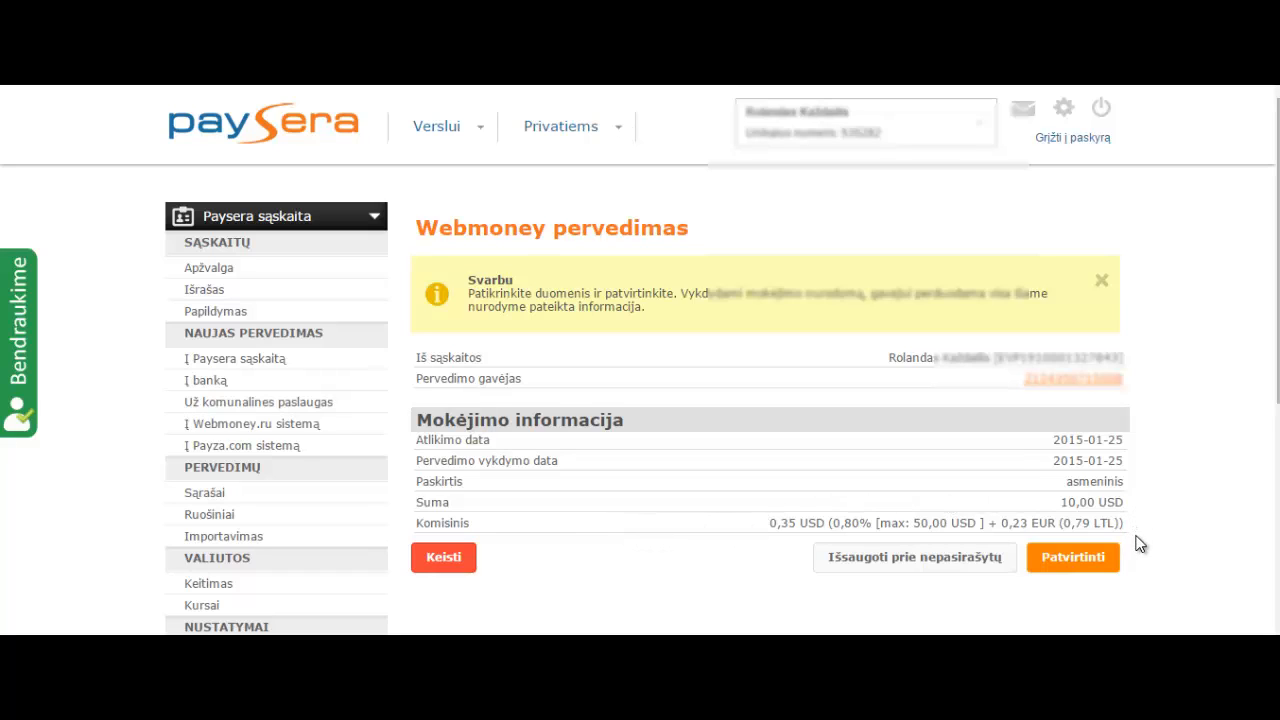
click(1080, 563)
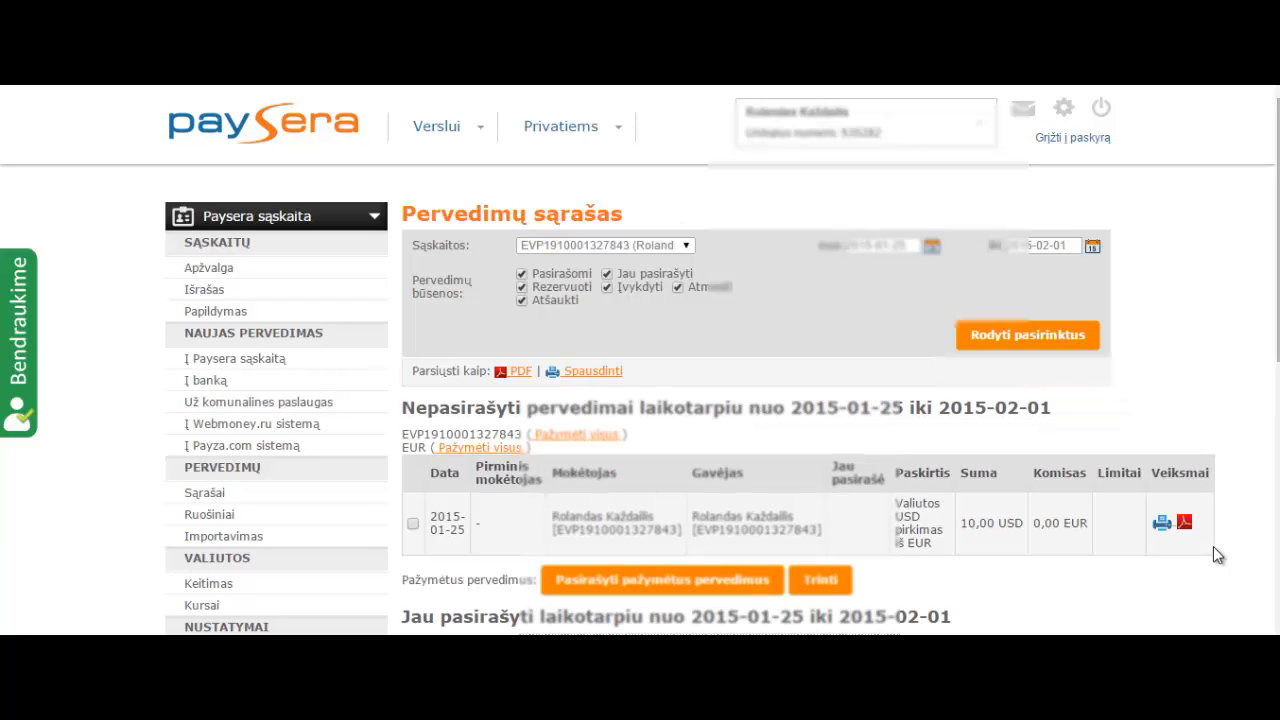
scroll(1214, 546, down, 2)
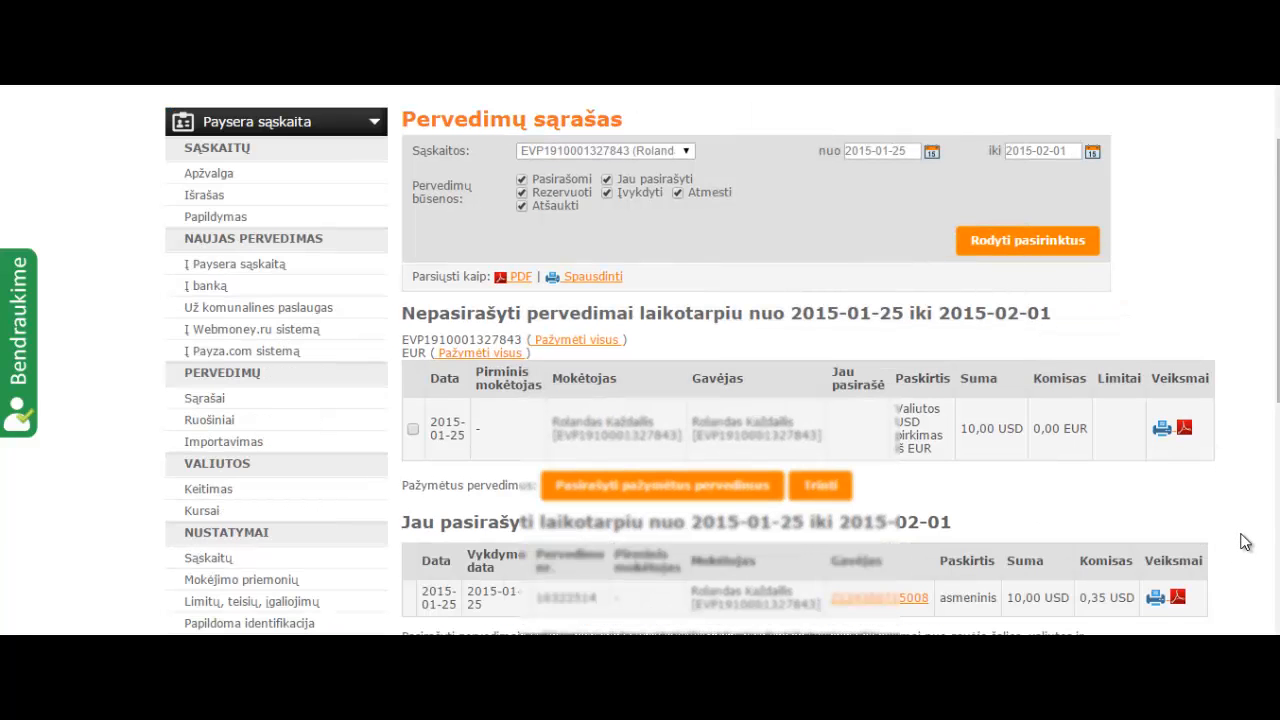